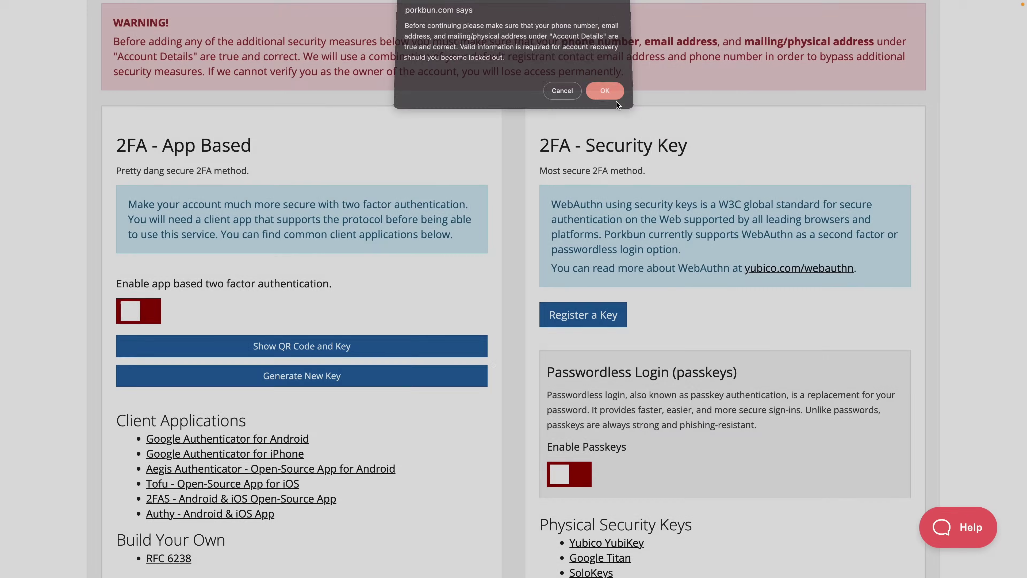
Step: Search Google for '2fa directory' and open the 2FA Directory listing of two-factor sites
click(606, 94)
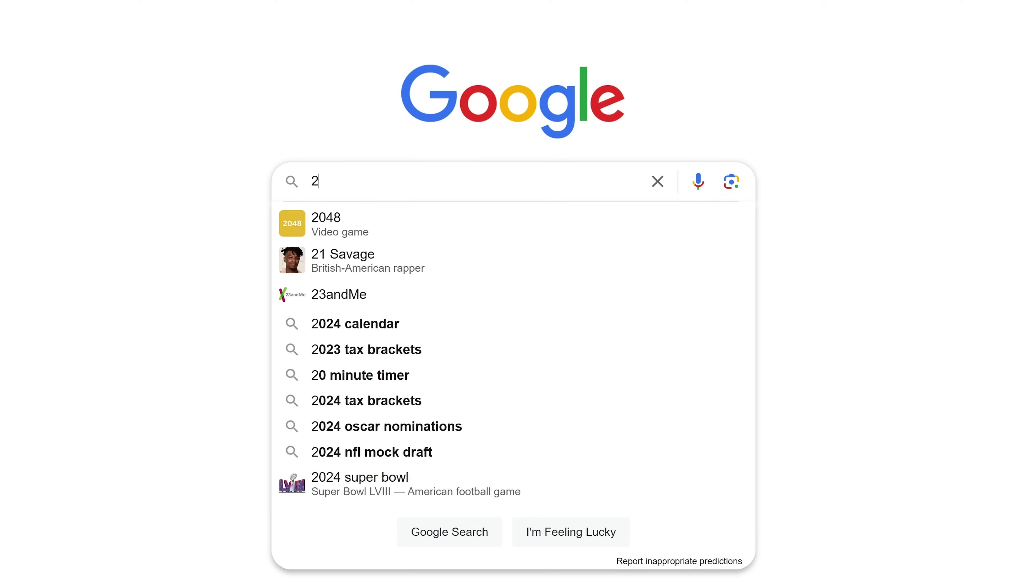
text(fa directory)
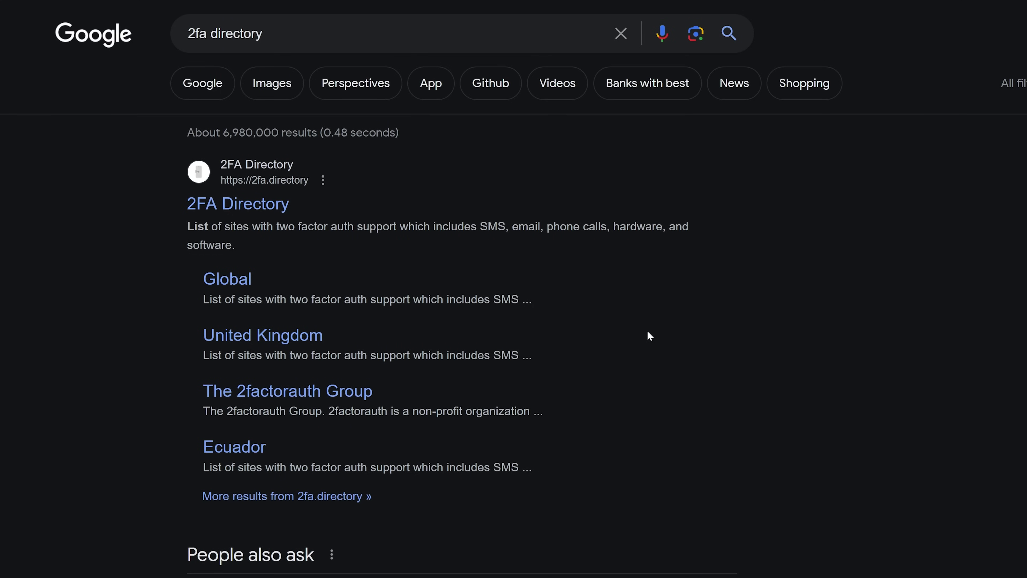
click(259, 212)
scroll(514, 283, down, 2)
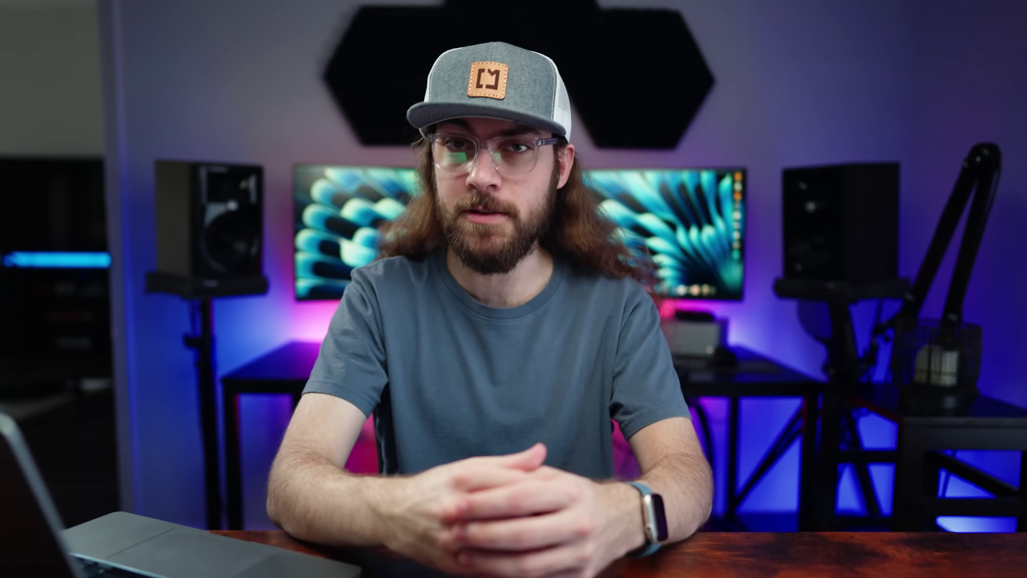
mouse_move(819, 71)
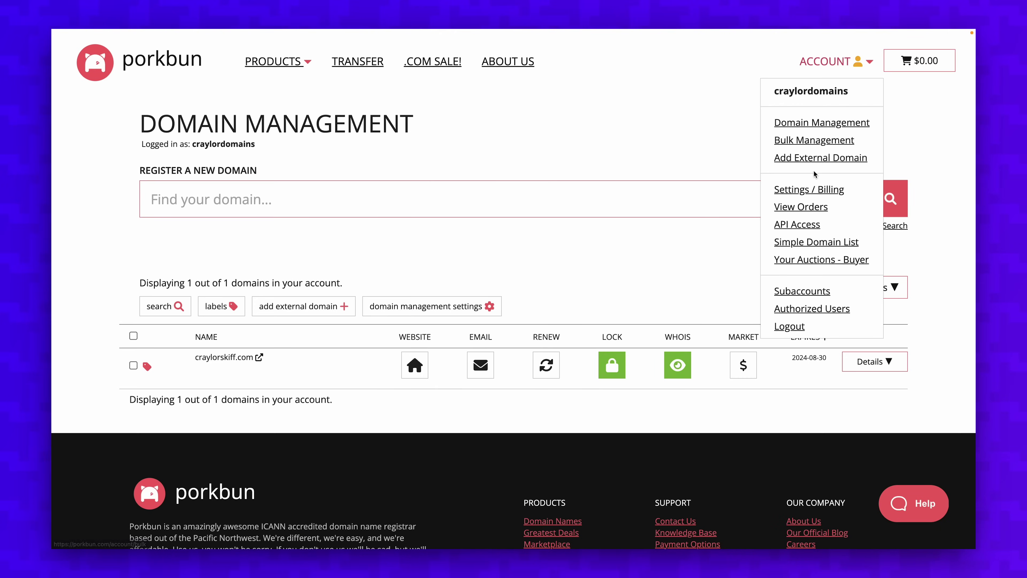
Step: Turn on 2FA - App Based in Porkbun's Settings & Billing and confirm the warning
click(814, 191)
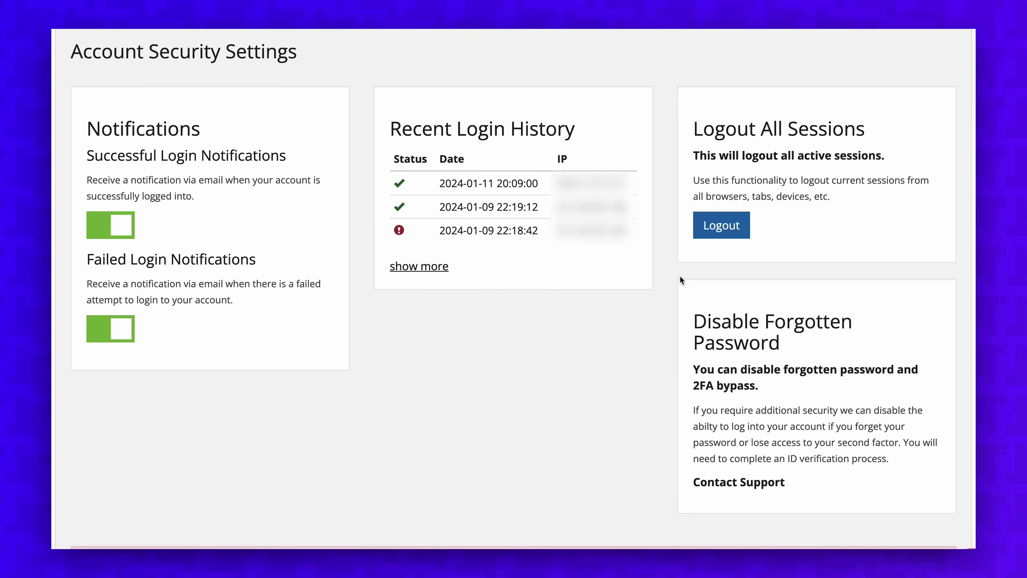
scroll(679, 275, down, 10)
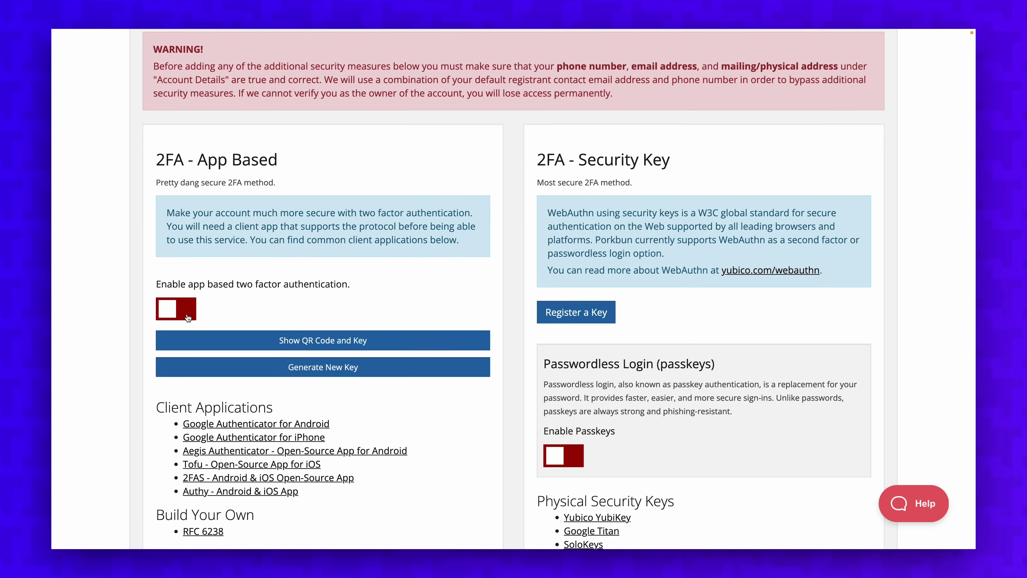
click(122, 307)
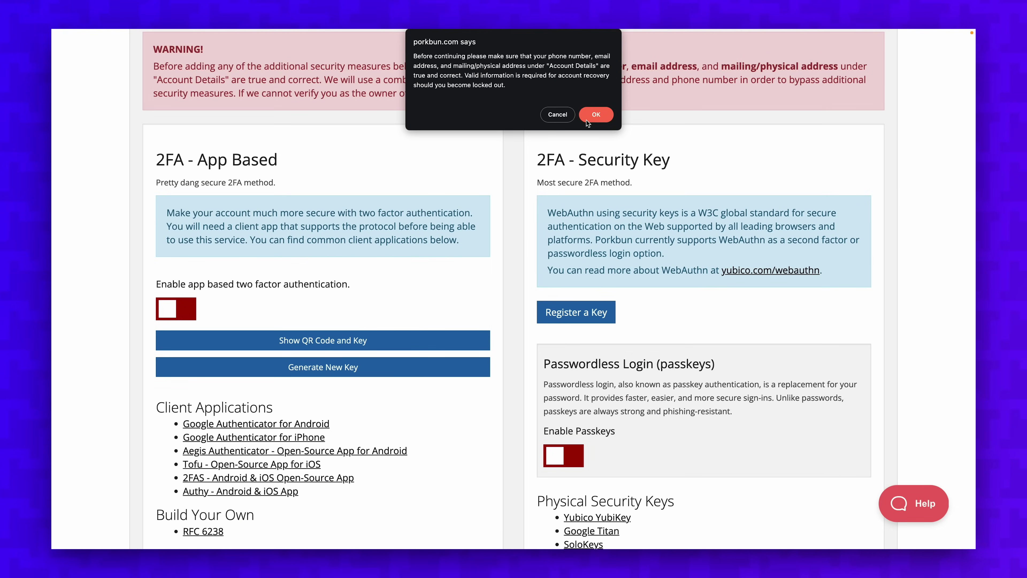
click(593, 116)
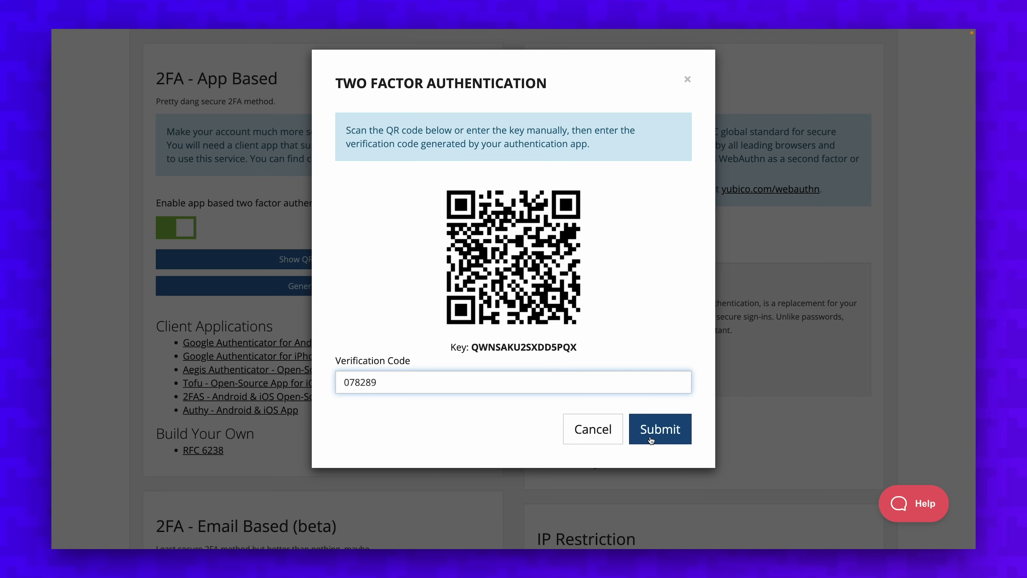
Step: Submit the six-digit authenticator code in Porkbun's two-factor setup dialog
click(650, 440)
click(650, 439)
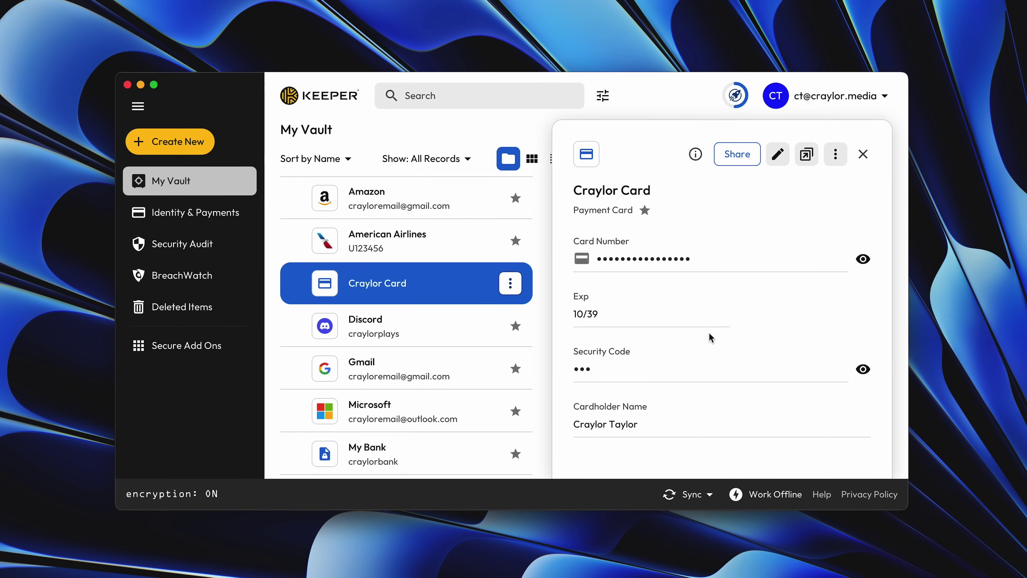
Step: View the Discord and Gmail vault records, then autofill the American Airlines login
click(376, 347)
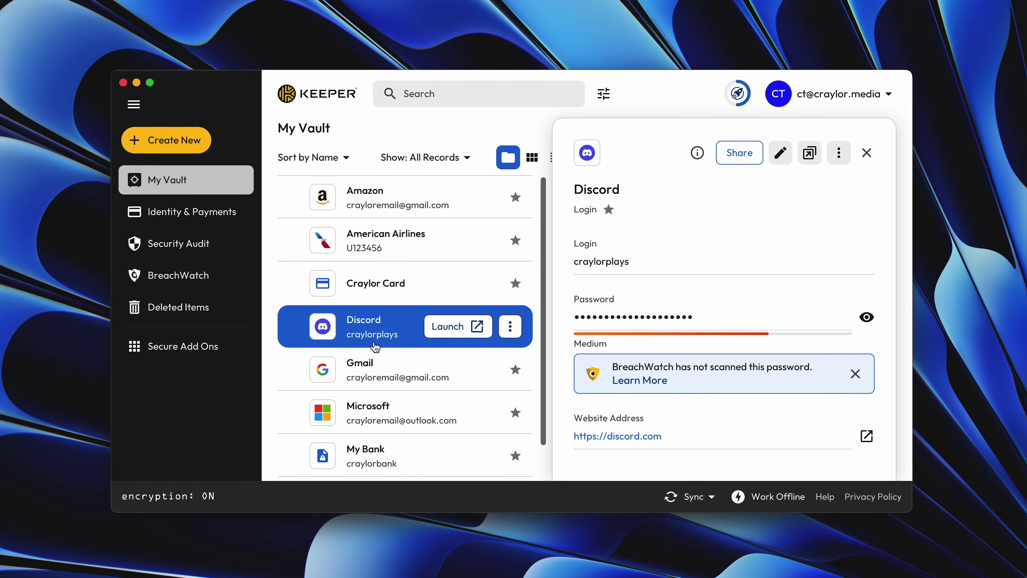
click(380, 368)
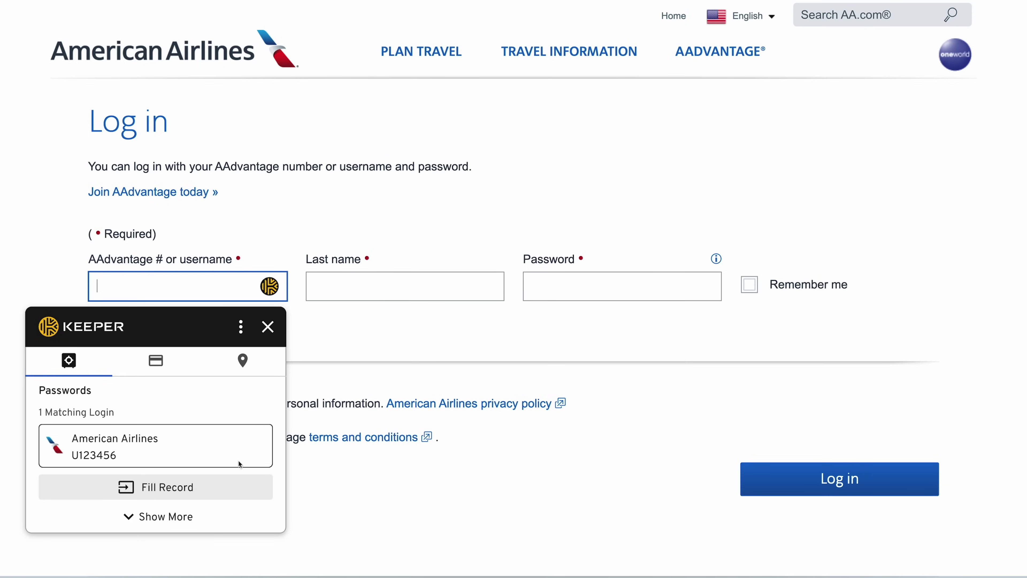
click(236, 486)
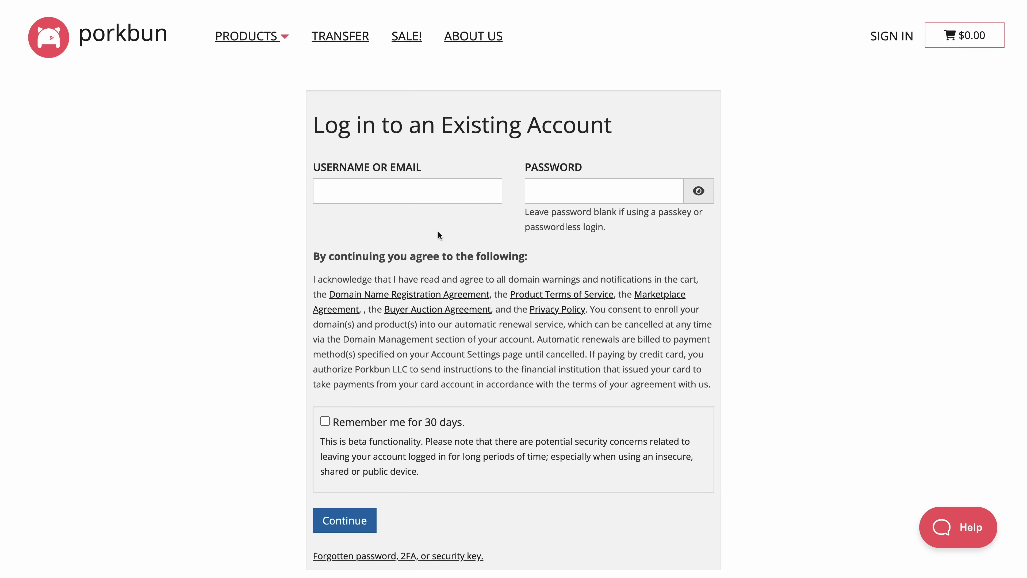
Step: Autofill the saved Porkbun and Discord logins on their sign-in pages
click(484, 190)
click(414, 377)
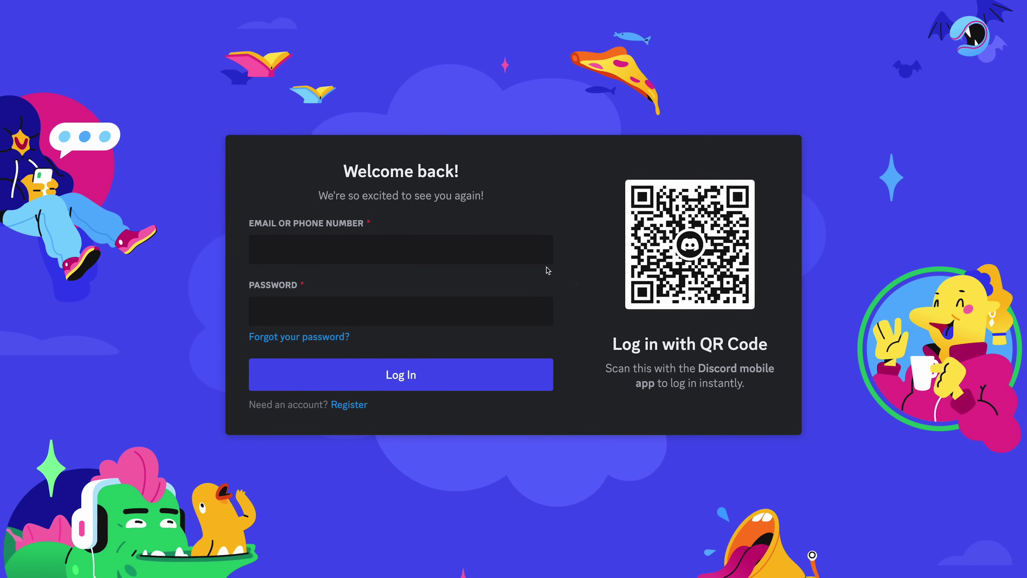
click(539, 254)
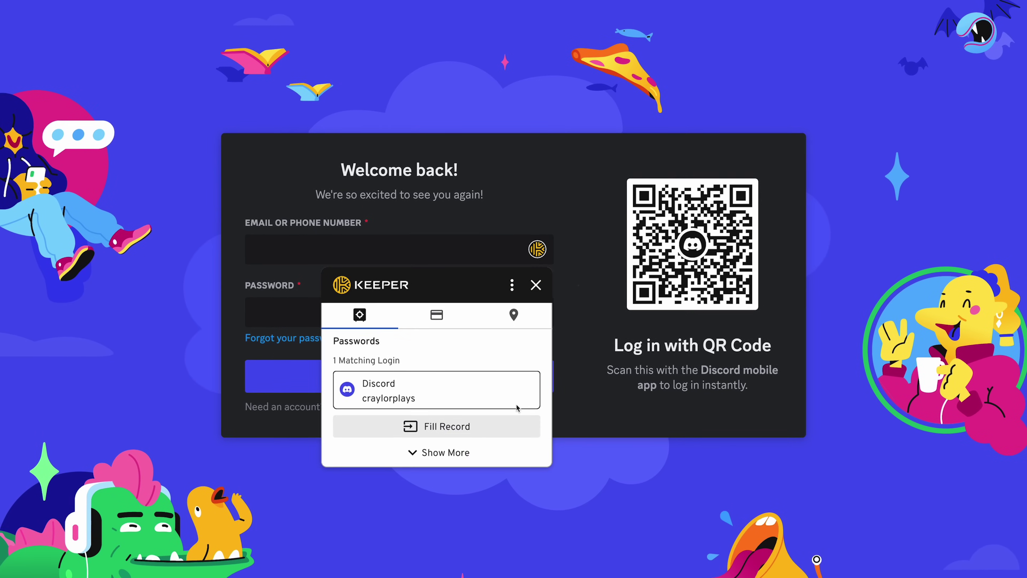
click(513, 425)
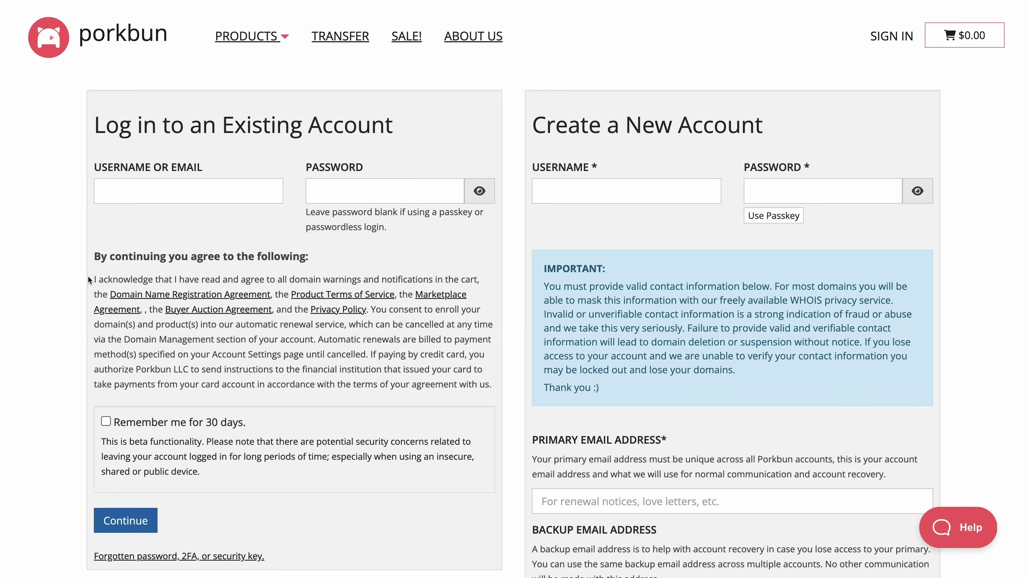
click(265, 191)
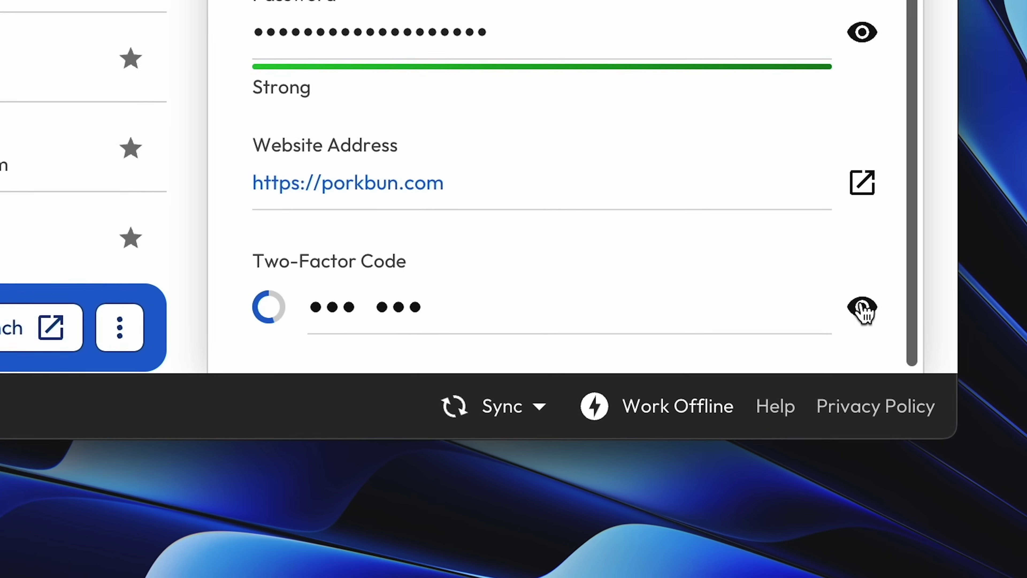
Step: Reveal Porkbun's Two-Factor Code in Keeper and paste it into Porkbun's 2FA prompt
click(843, 453)
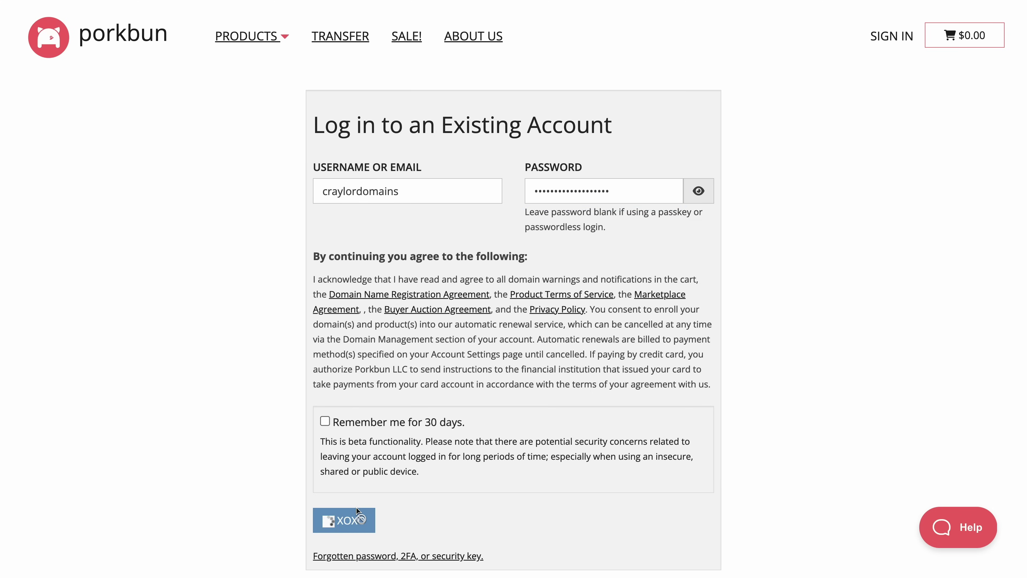
key(super+v)
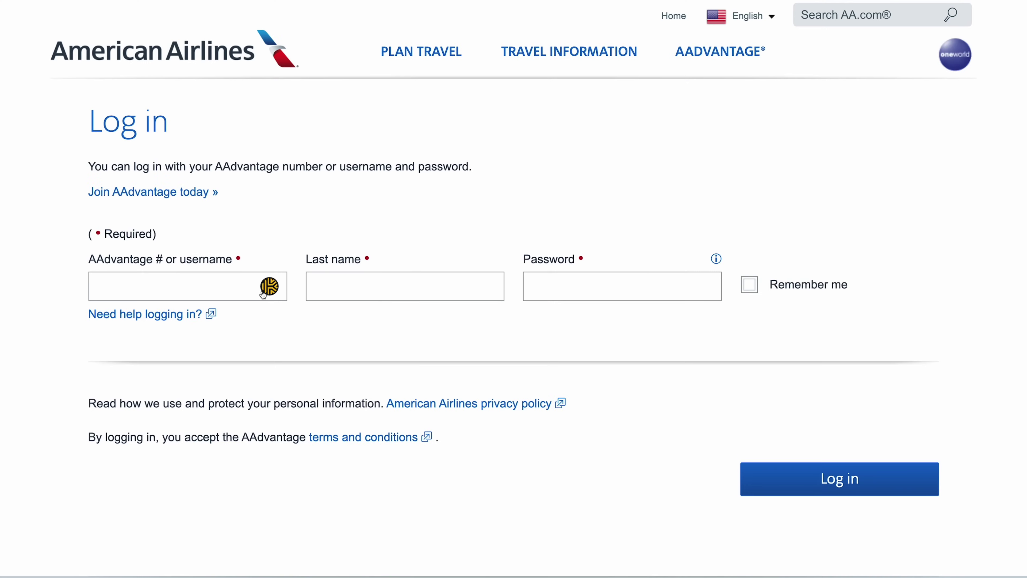
Step: Autofill the American Airlines login and view its record in the vault
click(268, 287)
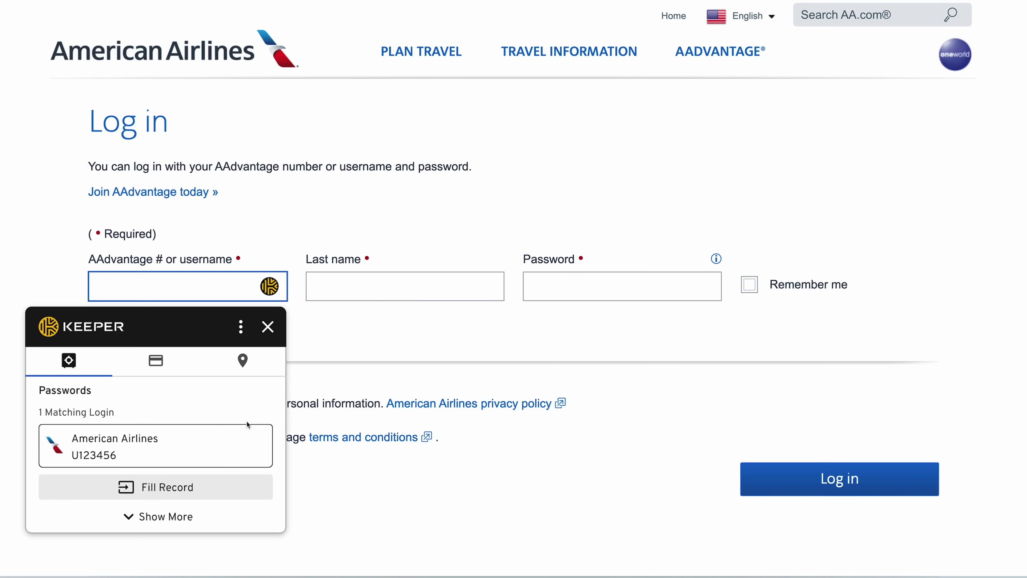
click(236, 483)
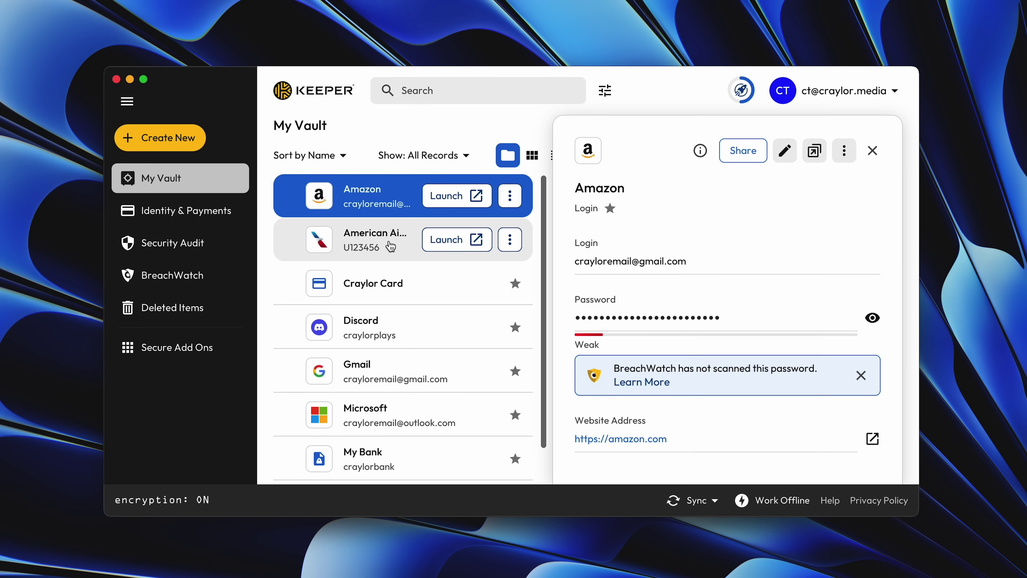
click(389, 246)
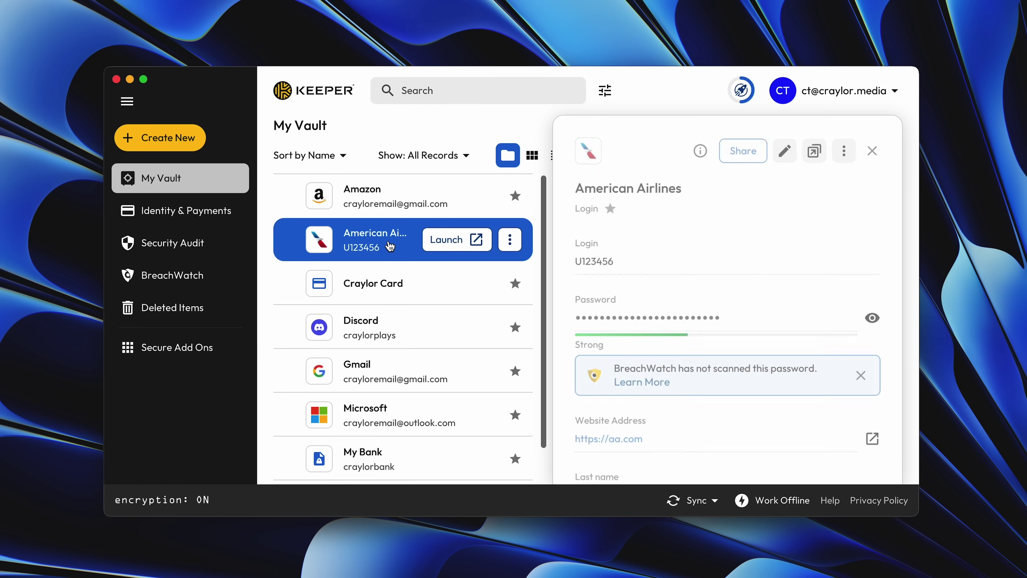
Step: View the Craylor Card record, then open the Porkbun record's details
click(389, 288)
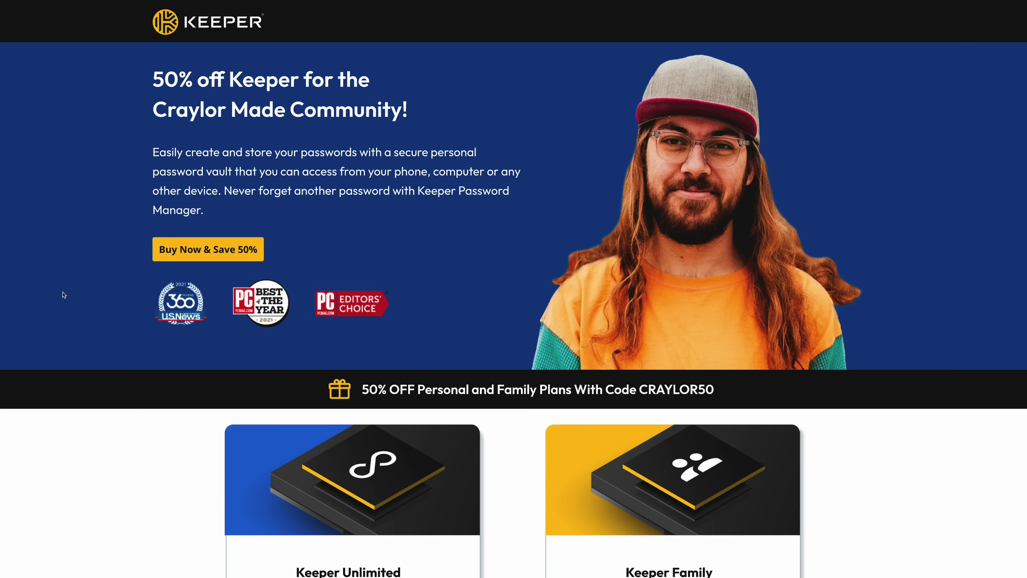
scroll(63, 295, down, 6)
scroll(63, 295, down, 8)
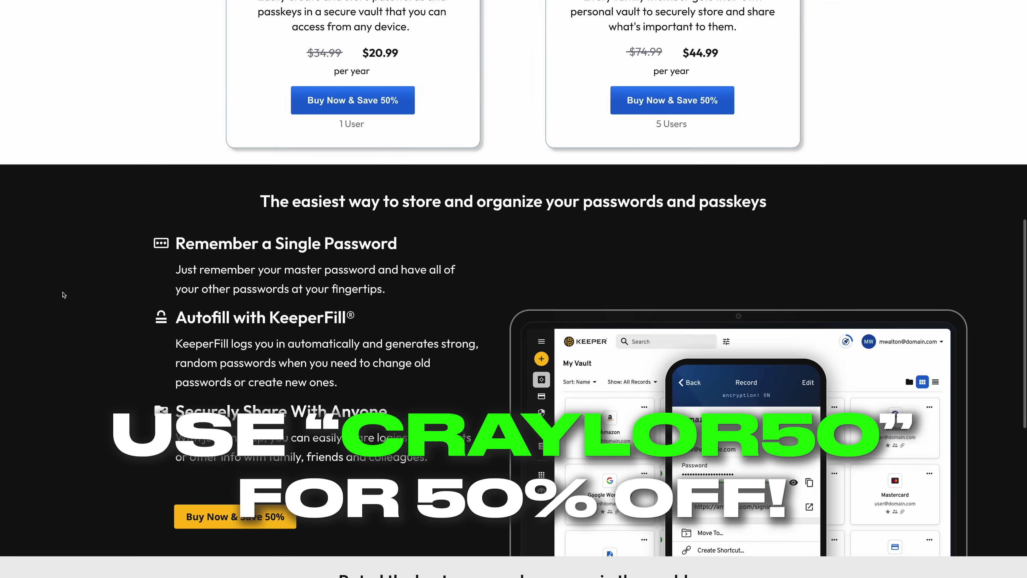
scroll(63, 295, down, 5)
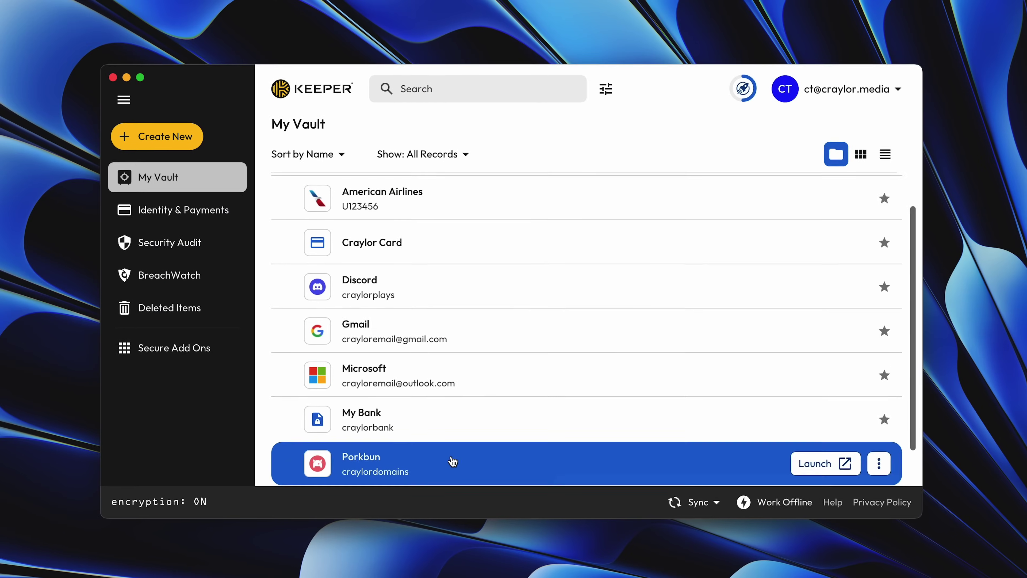
click(453, 461)
Step: Open the Microsoft record, autofill the Porkbun login, then view the Discord and Gmail records
scroll(371, 364, up, 1)
click(371, 413)
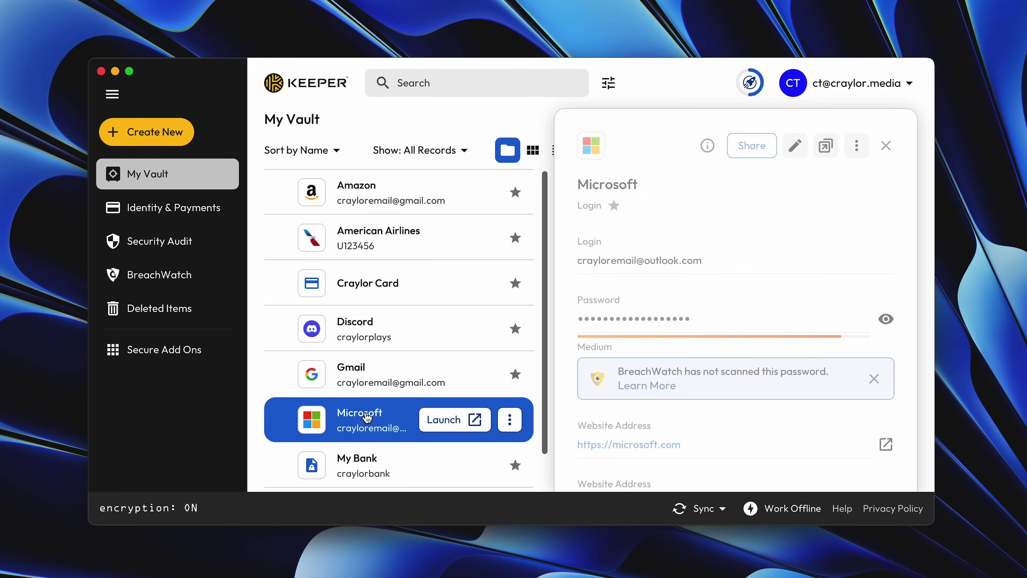
scroll(366, 419, down, 1)
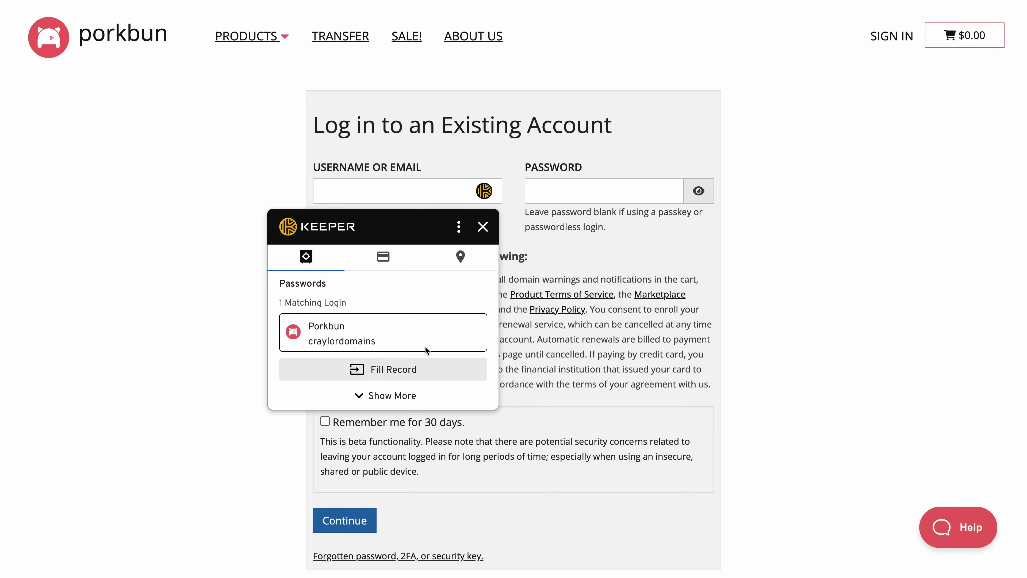
click(425, 346)
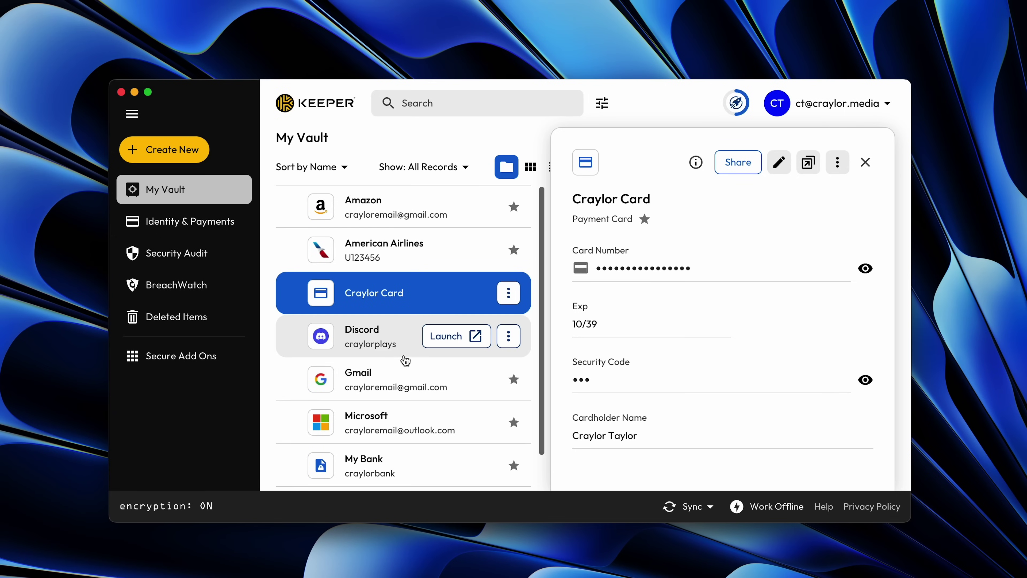
click(374, 354)
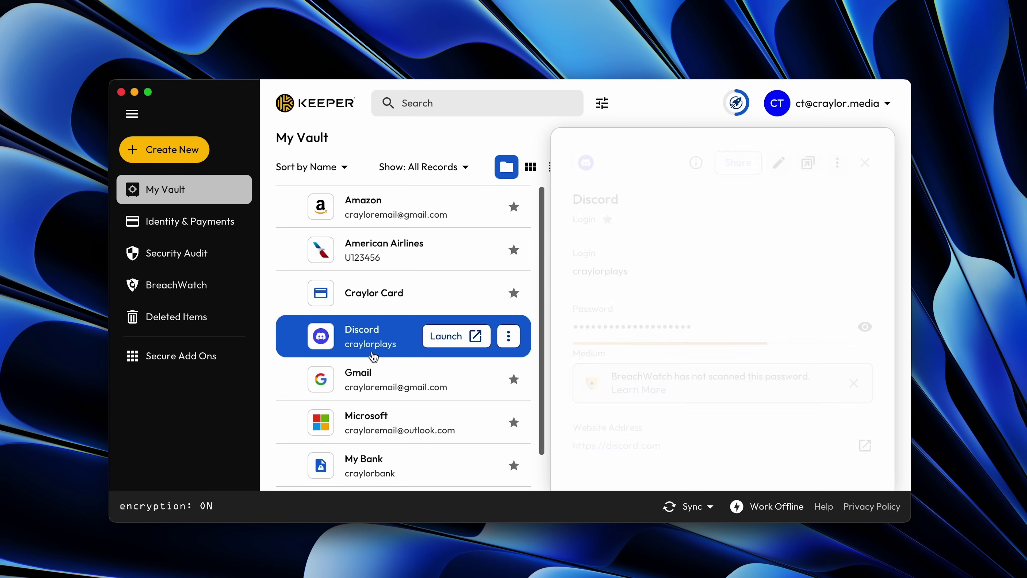
click(378, 374)
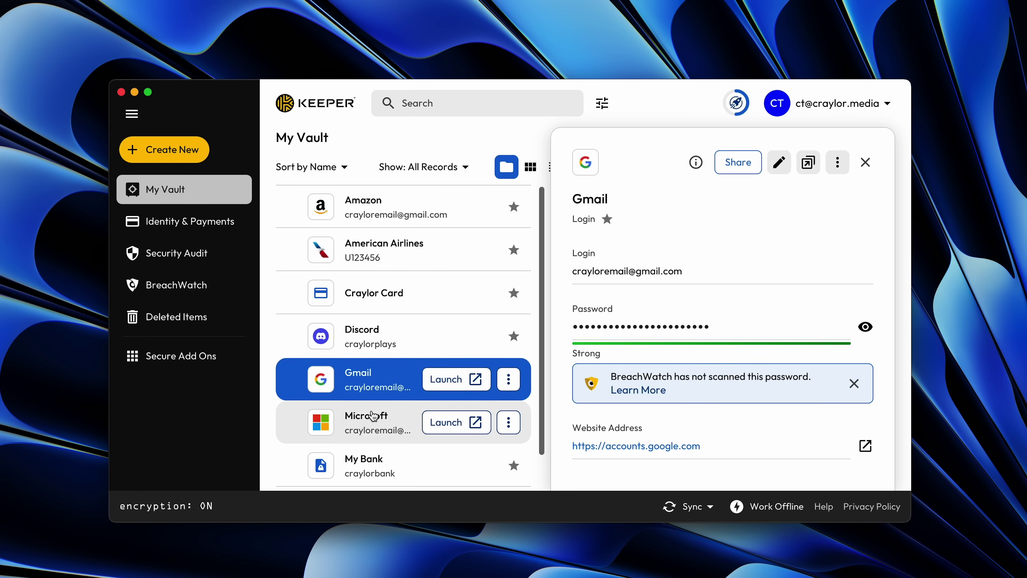